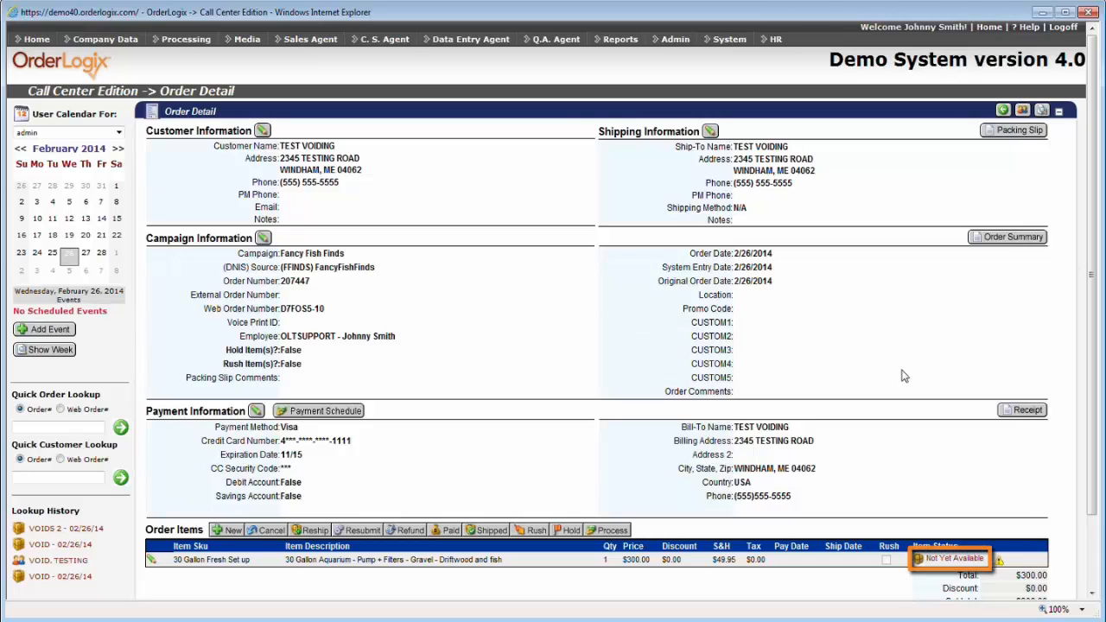
Open the aquarium item's transaction details and edit its canceled pre-authorization 2102.
left_click(955, 560)
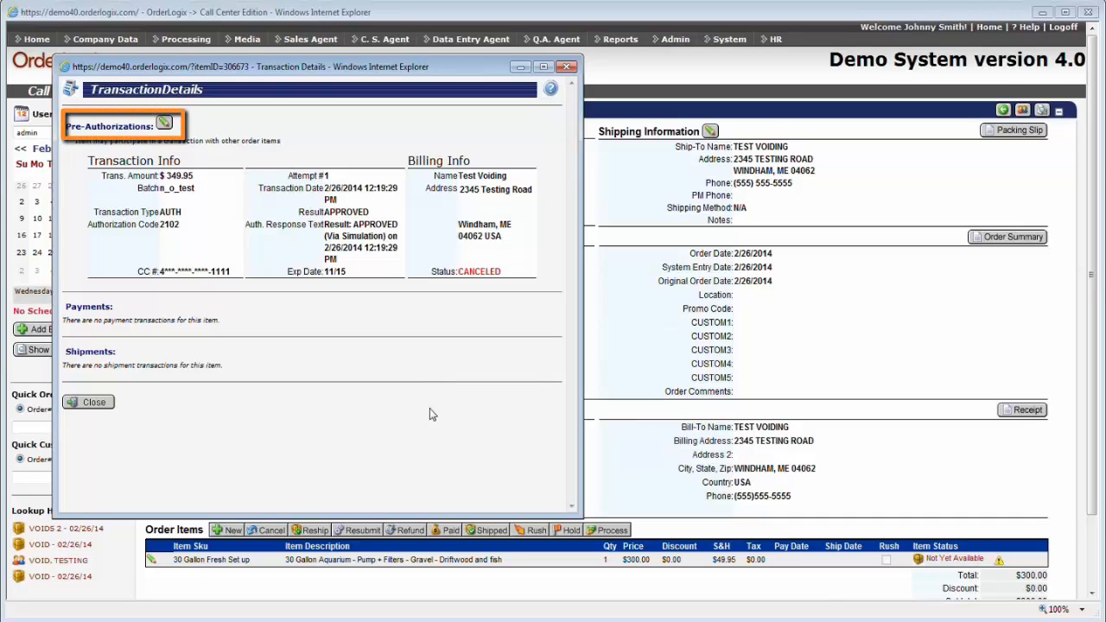
left_click(164, 123)
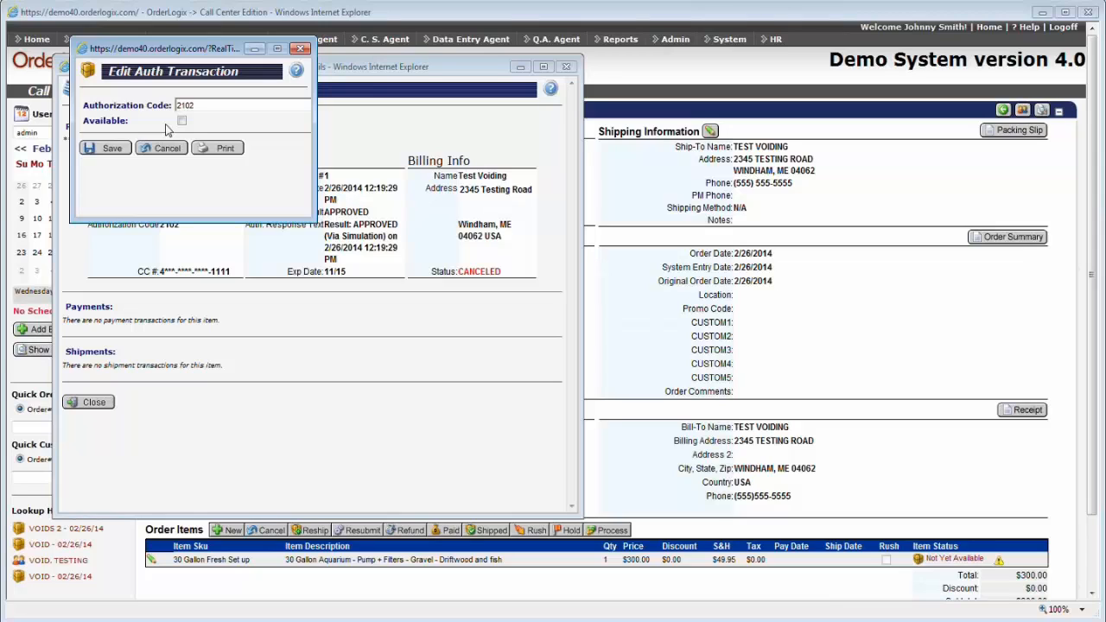
Mark pre-authorization 2102 as Available so it is no longer canceled.
left_click(180, 122)
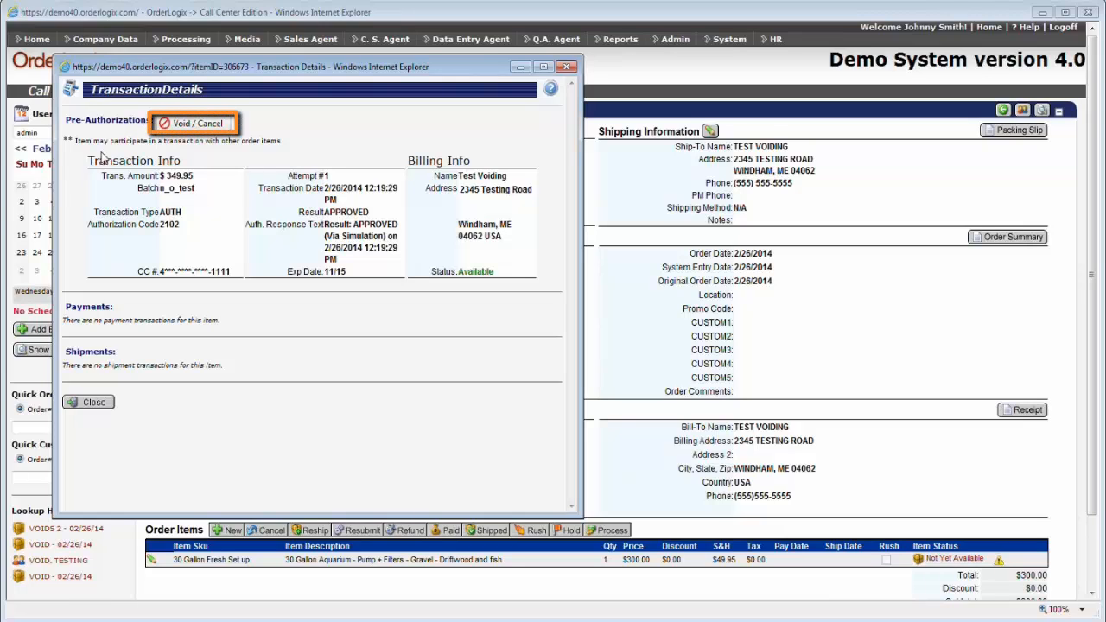
left_click(184, 126)
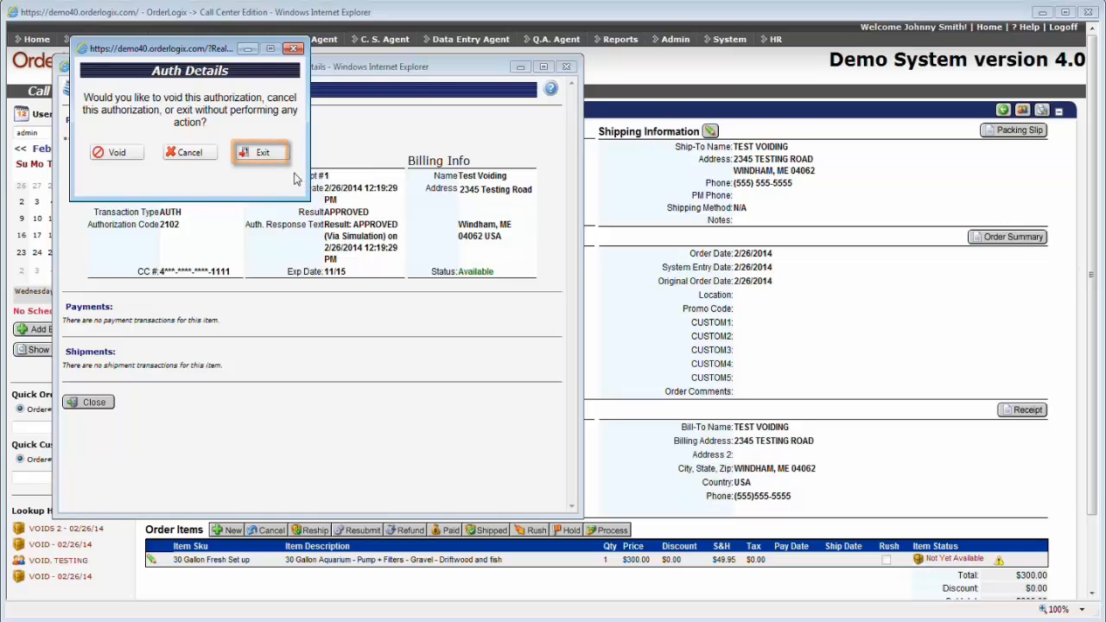
left_click(259, 152)
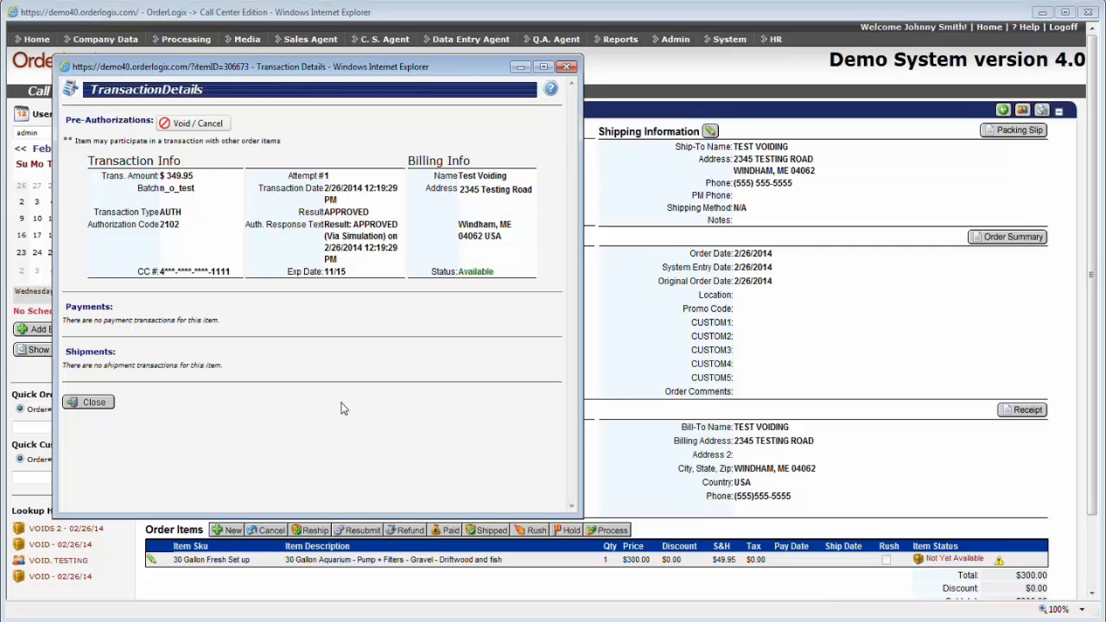
Close Transaction Details to return to the order with the 30 Gallon Fresh Set up item.
left_click(90, 402)
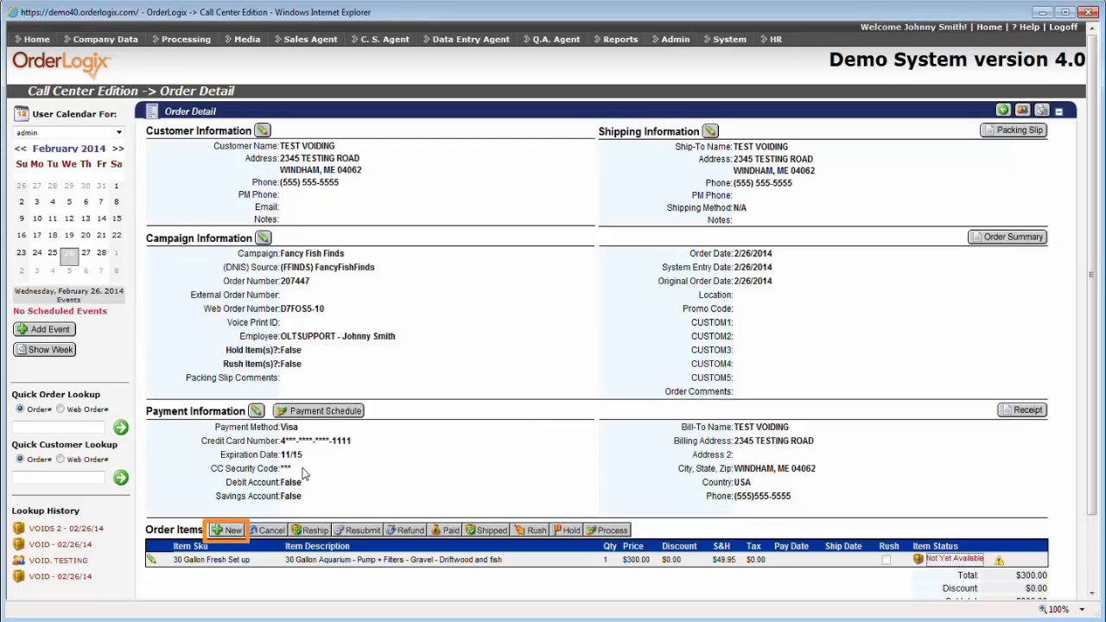
Add a Fish Pump - Filter order item ($29.95, $9.95 S&H).
left_click(226, 530)
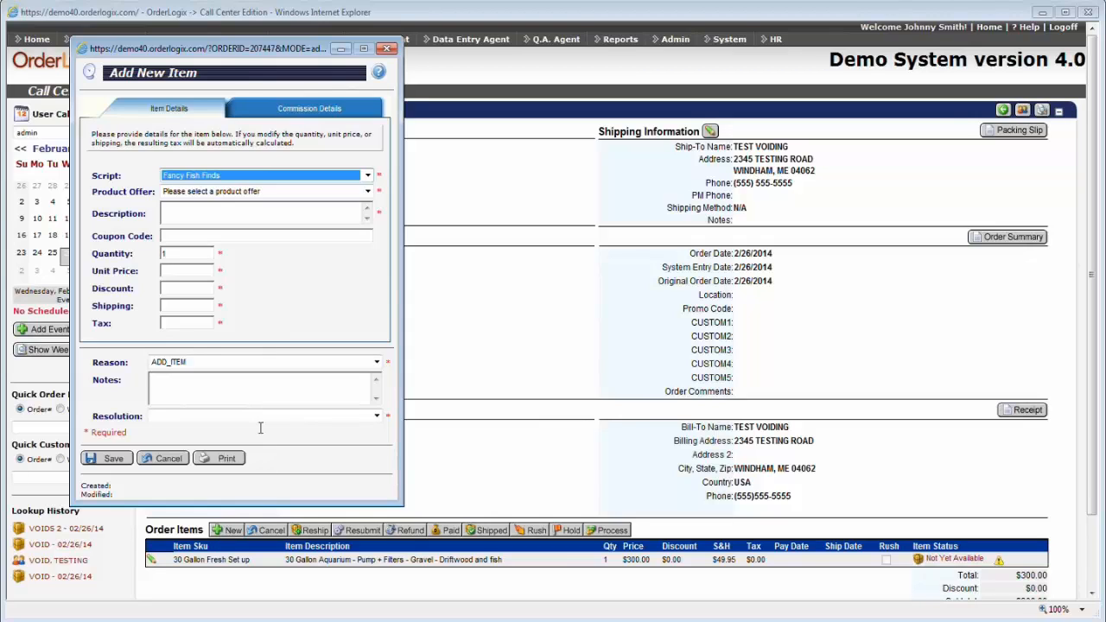
left_click(175, 194)
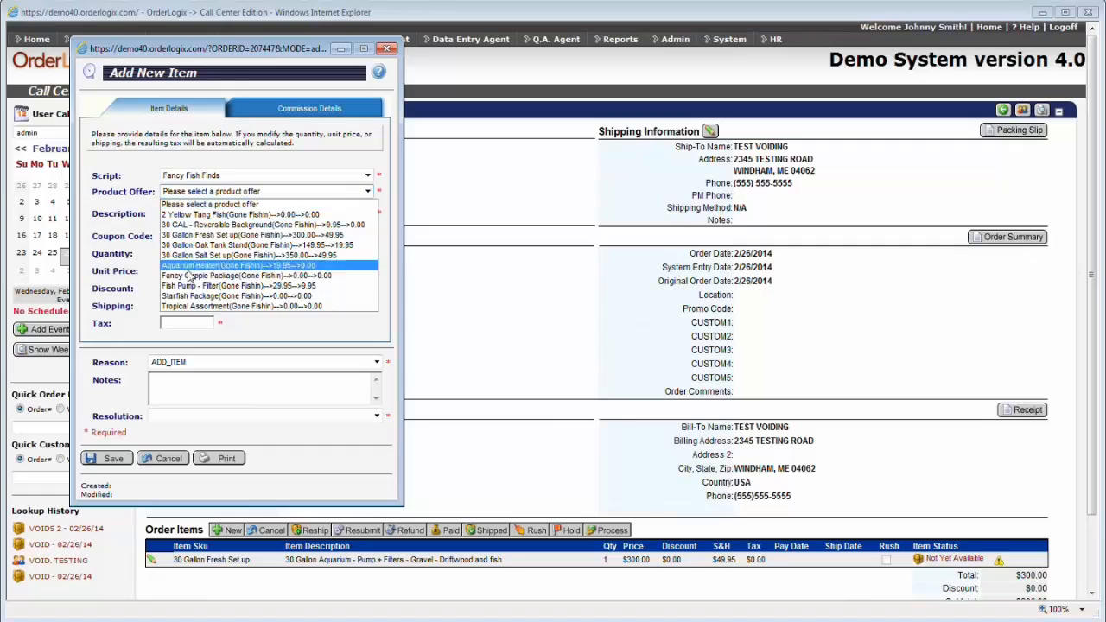
left_click(185, 284)
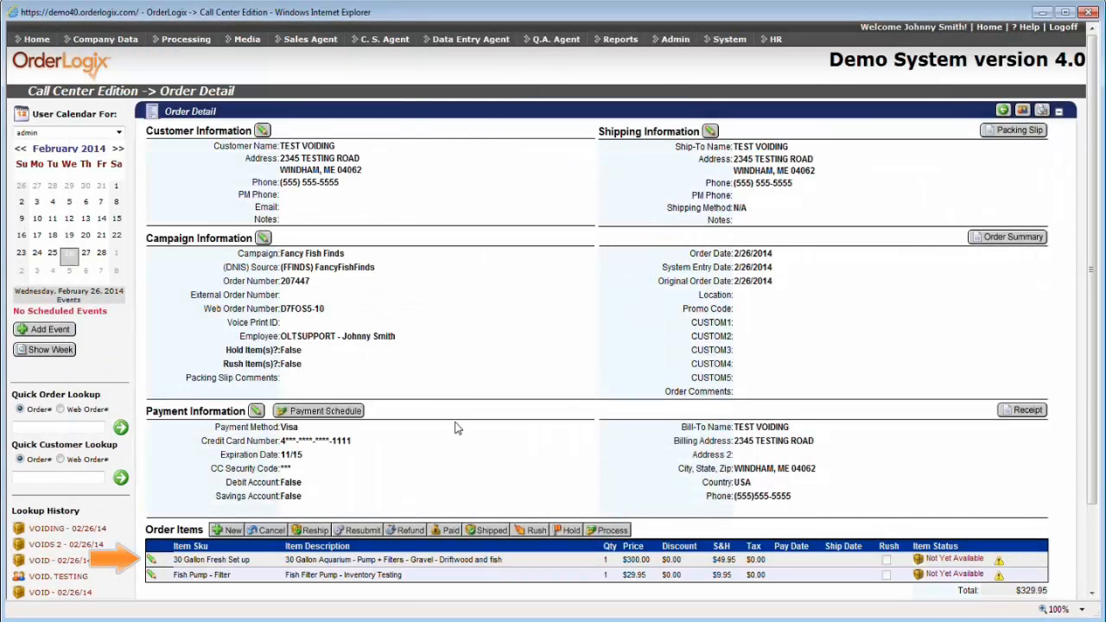
left_click(151, 560)
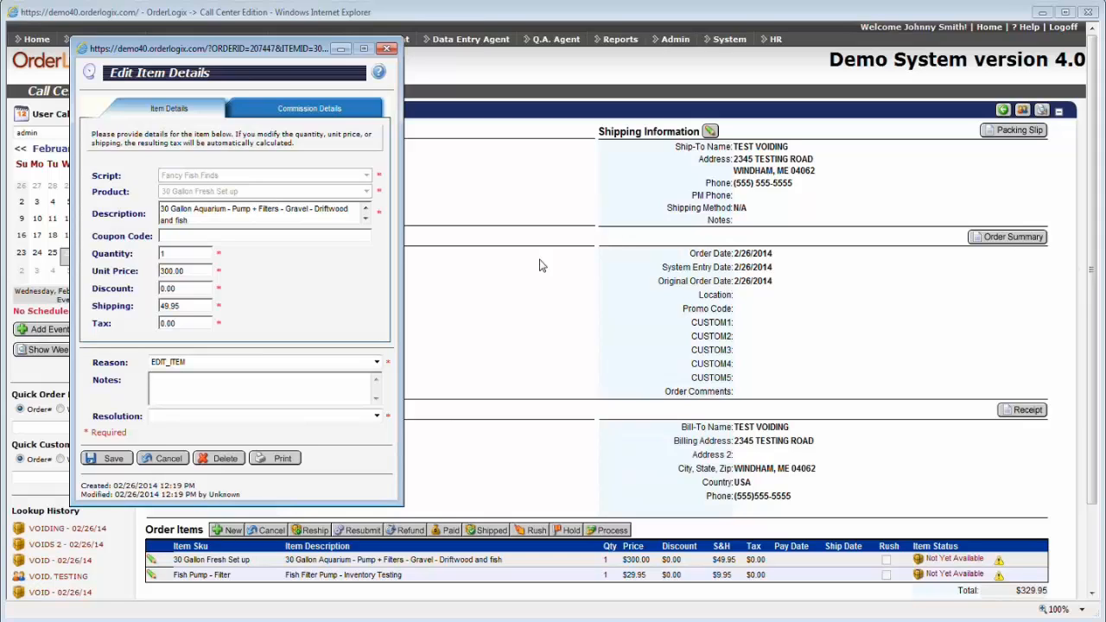
left_click_drag(197, 306, 127, 305)
type("39.95")
left_click(111, 459)
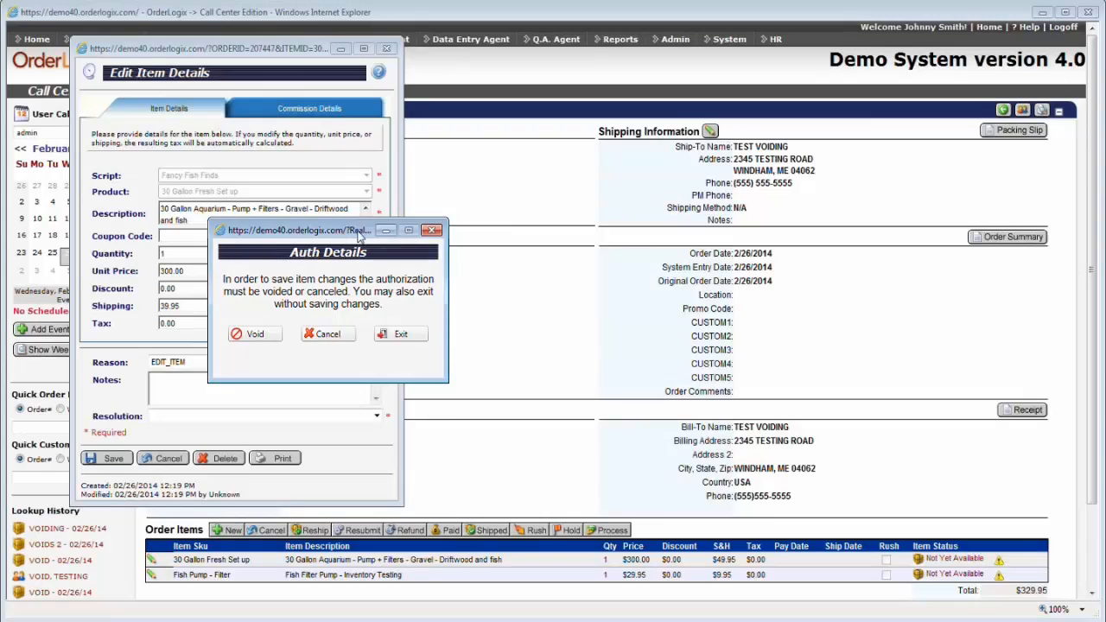
left_click(401, 334)
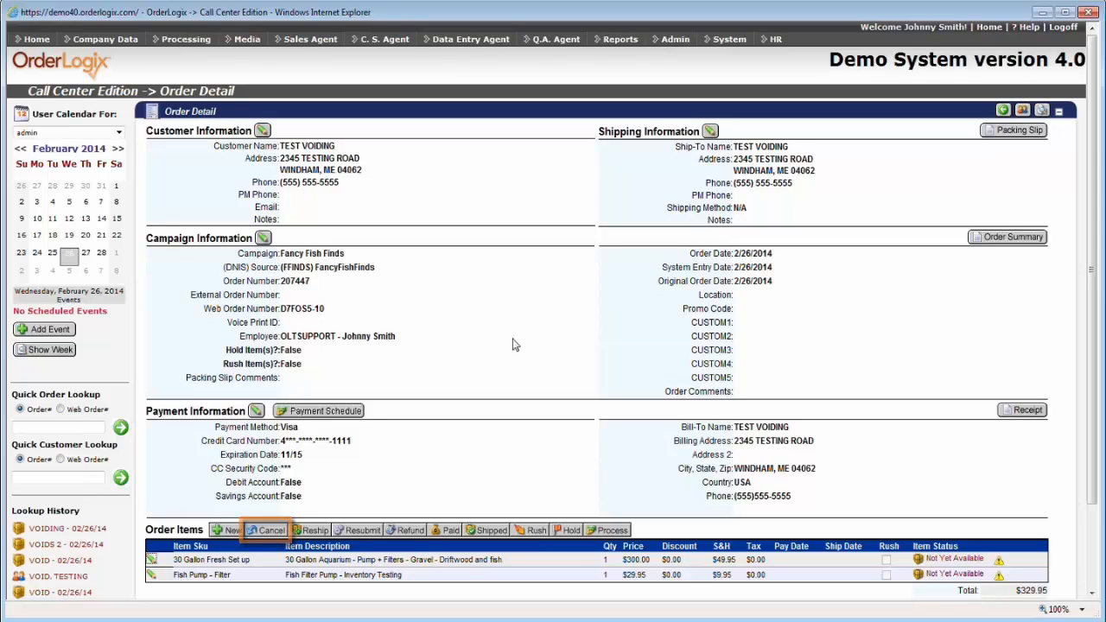
left_click(272, 533)
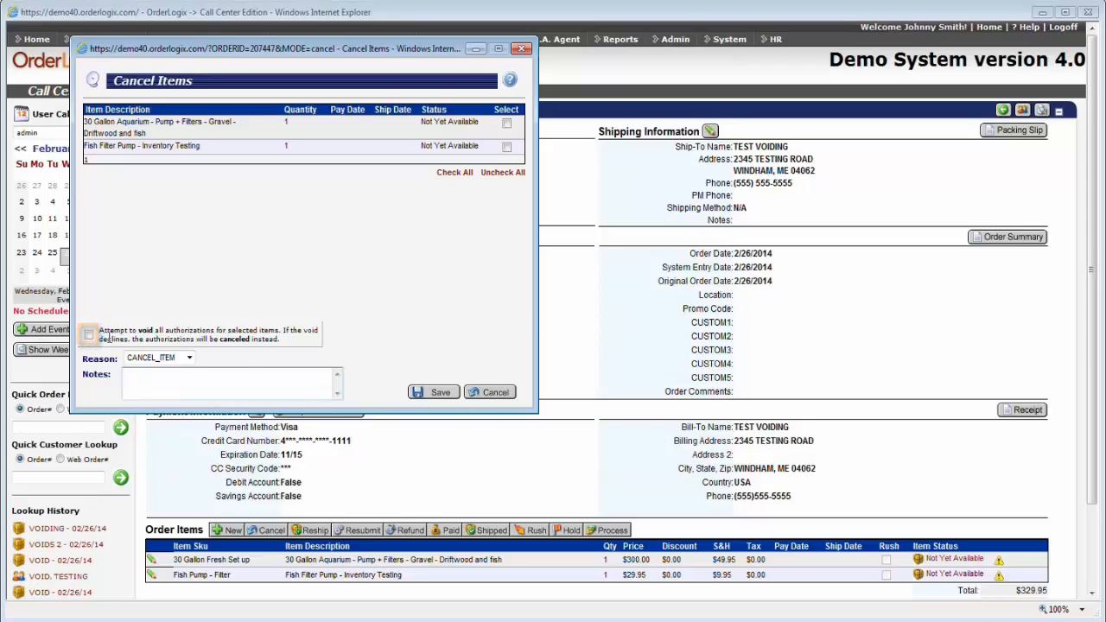
left_click(439, 393)
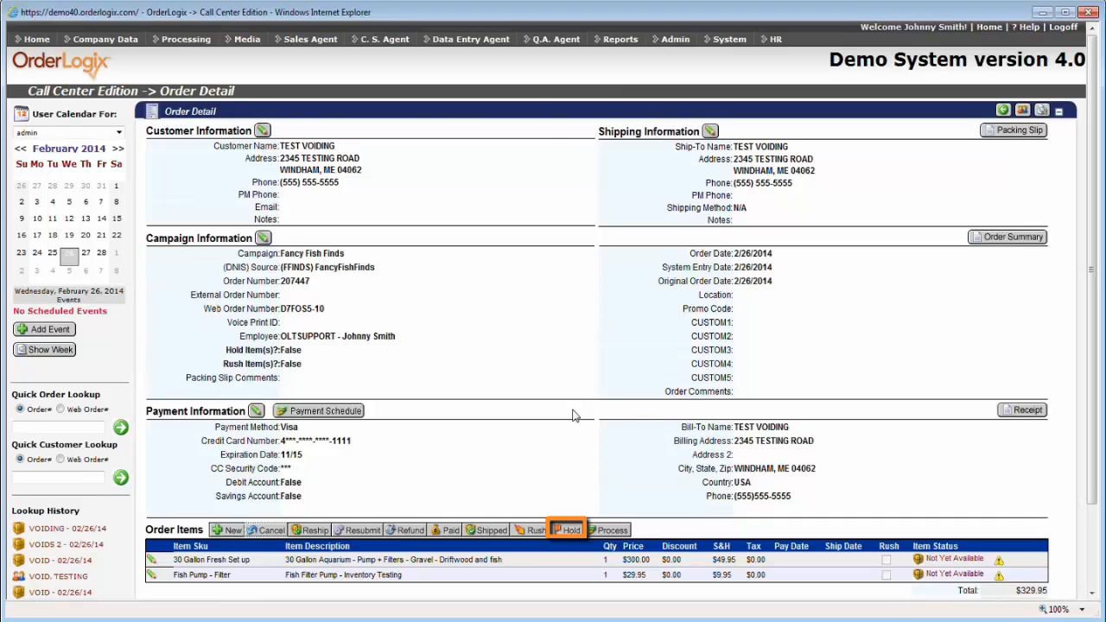
left_click(569, 531)
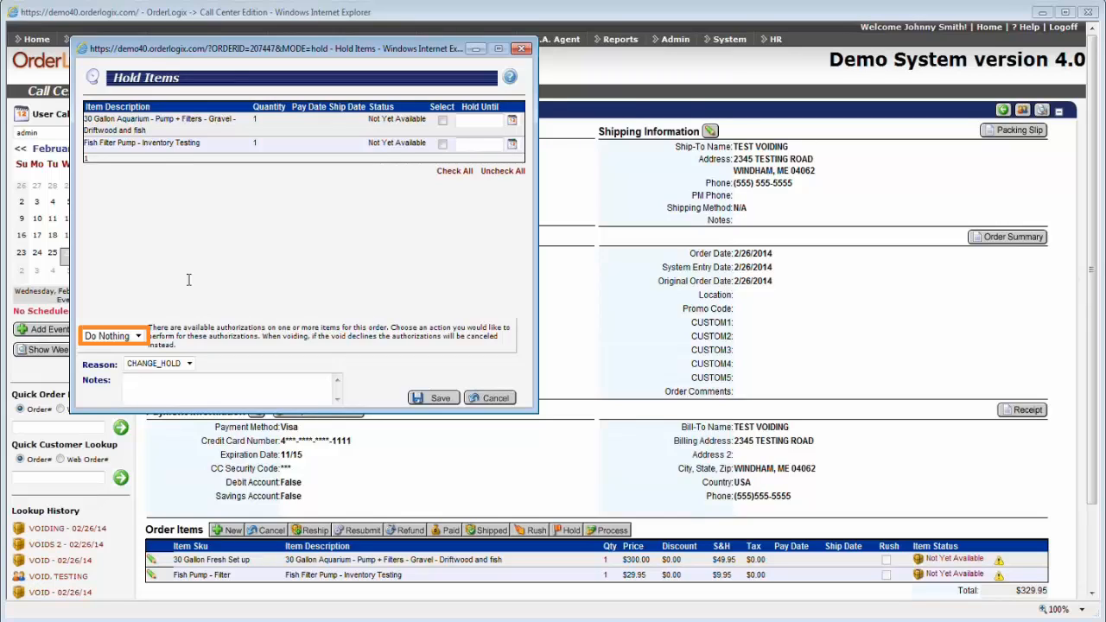
left_click(137, 337)
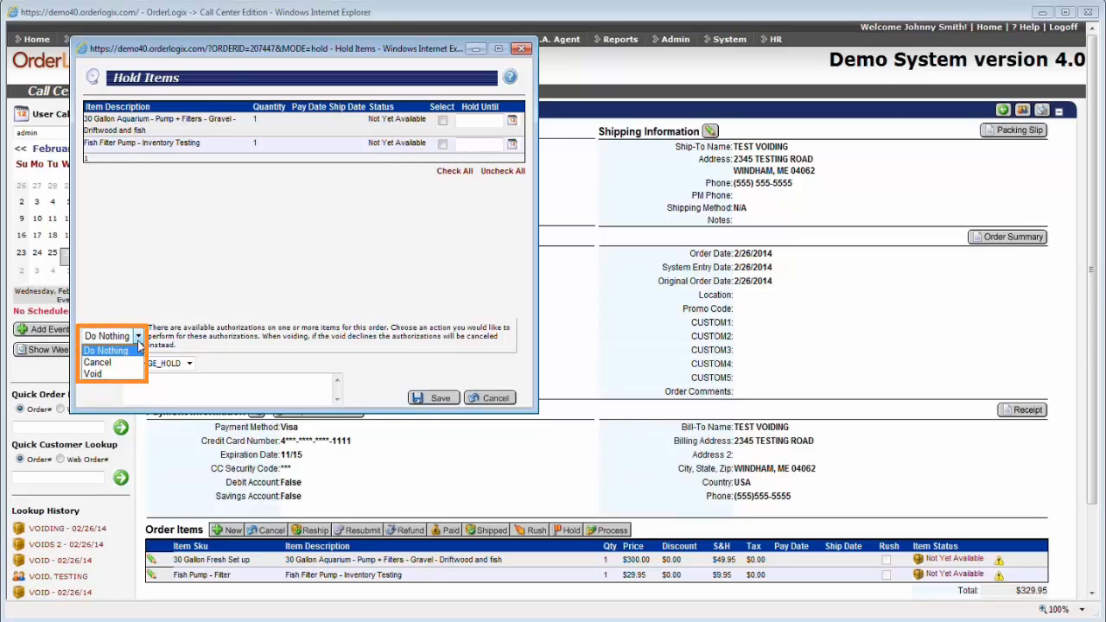
left_click(272, 267)
left_click(490, 397)
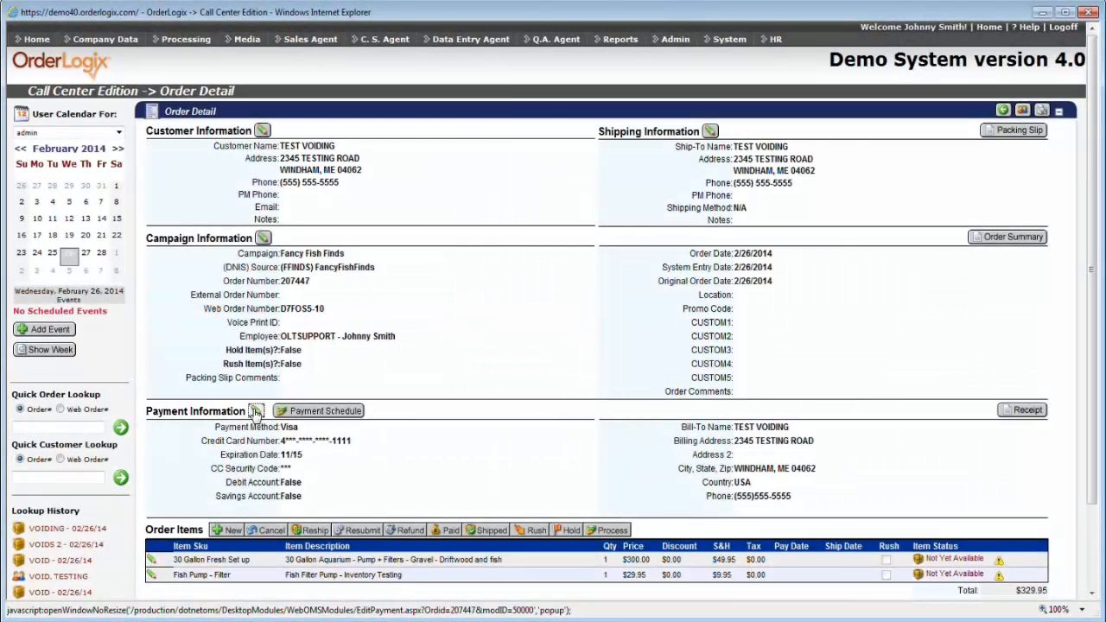
left_click(256, 412)
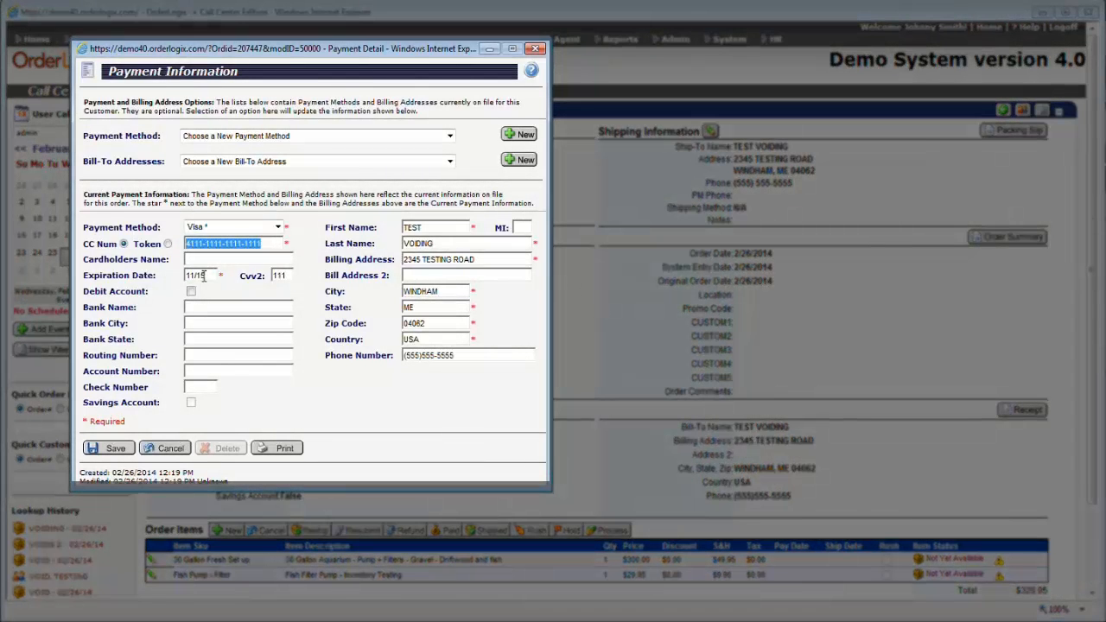
left_click(204, 275)
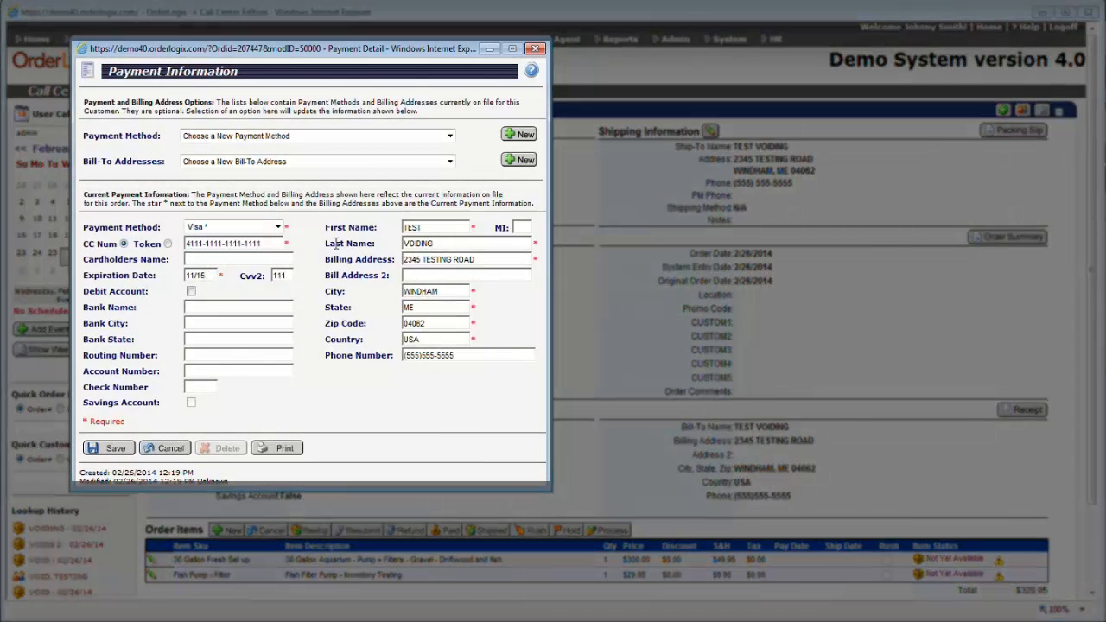
key("BackSpace")
type("6")
left_click(116, 449)
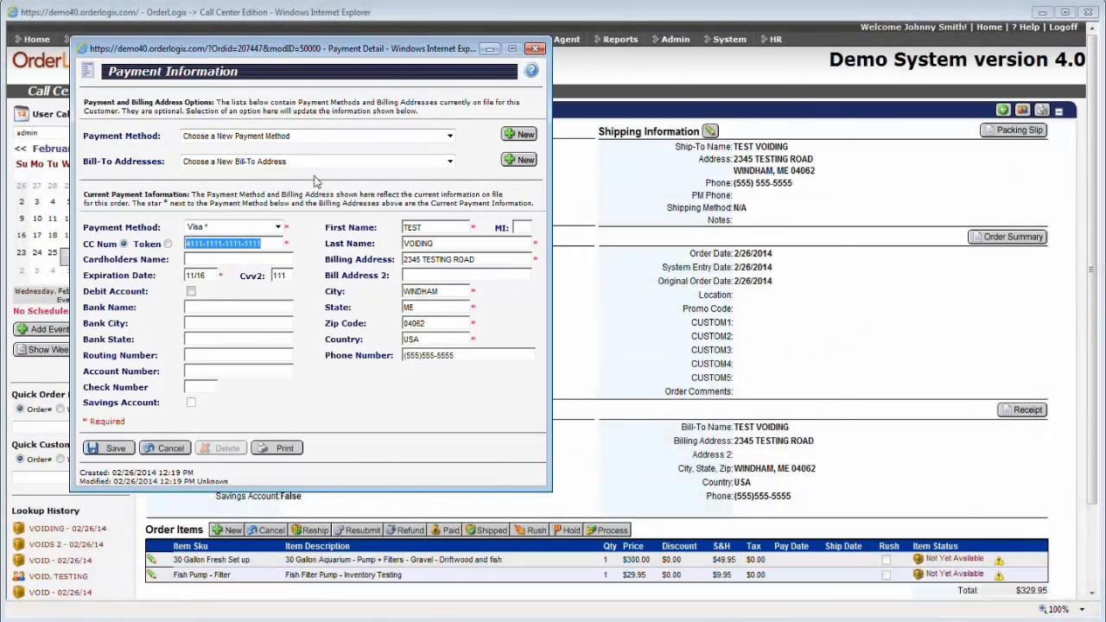
left_click_drag(309, 49, 599, 59)
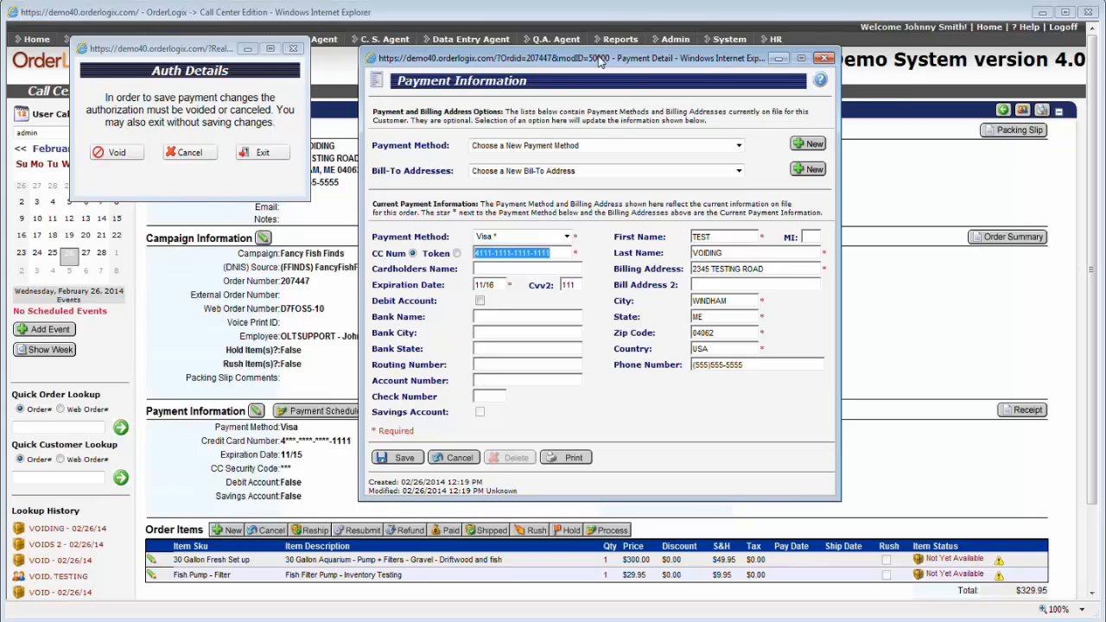
left_click(281, 162)
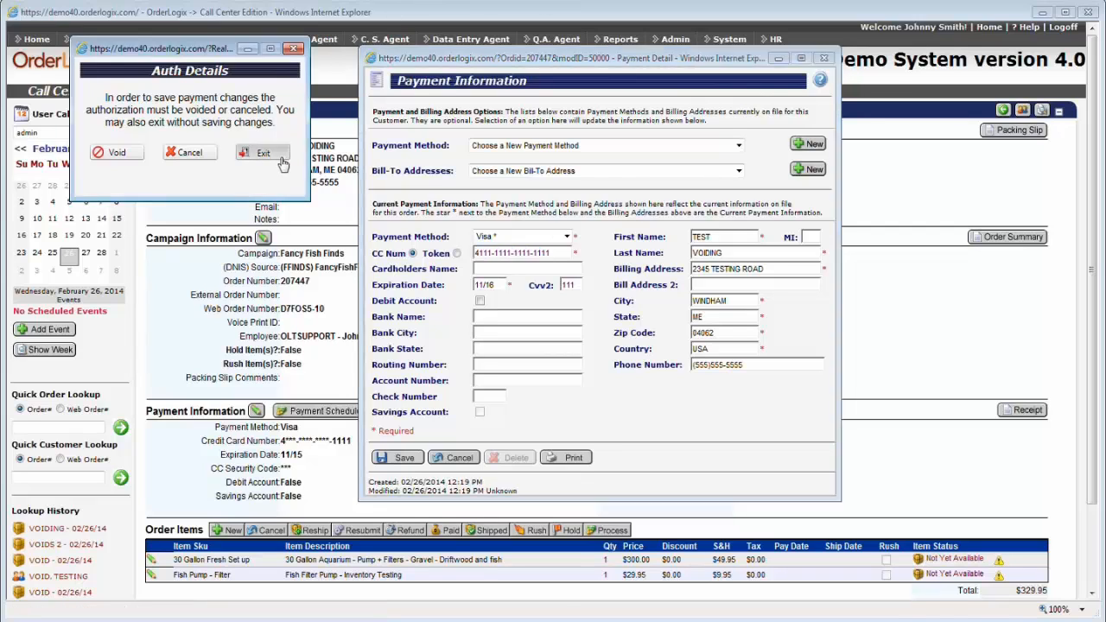
left_click(454, 458)
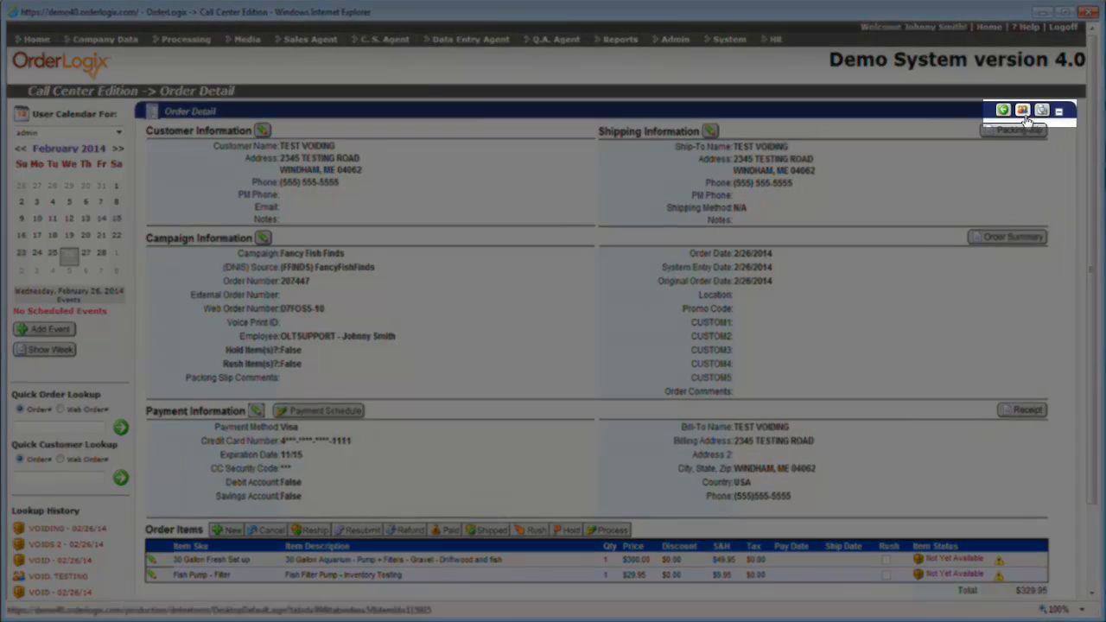
Open the detail page of the customer who placed the $389.85 order.
left_click(1024, 115)
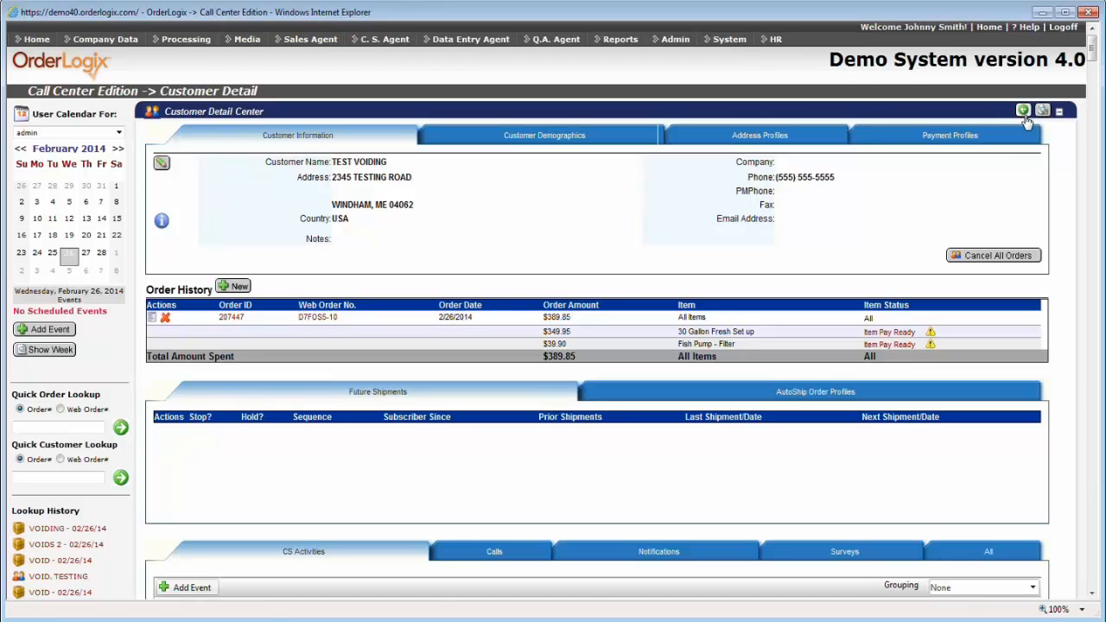
Change the customer's zip code from 04062 to 04070 and save.
left_click(161, 165)
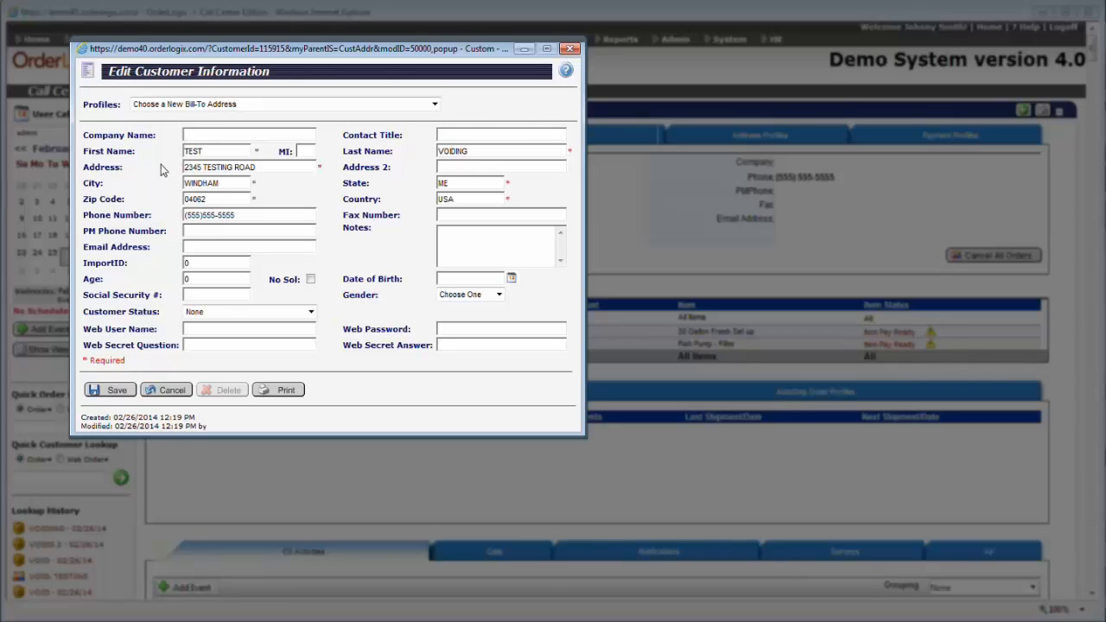
left_click(242, 200)
key("BackSpace")
key("BackSpace")
type("70")
left_click(104, 391)
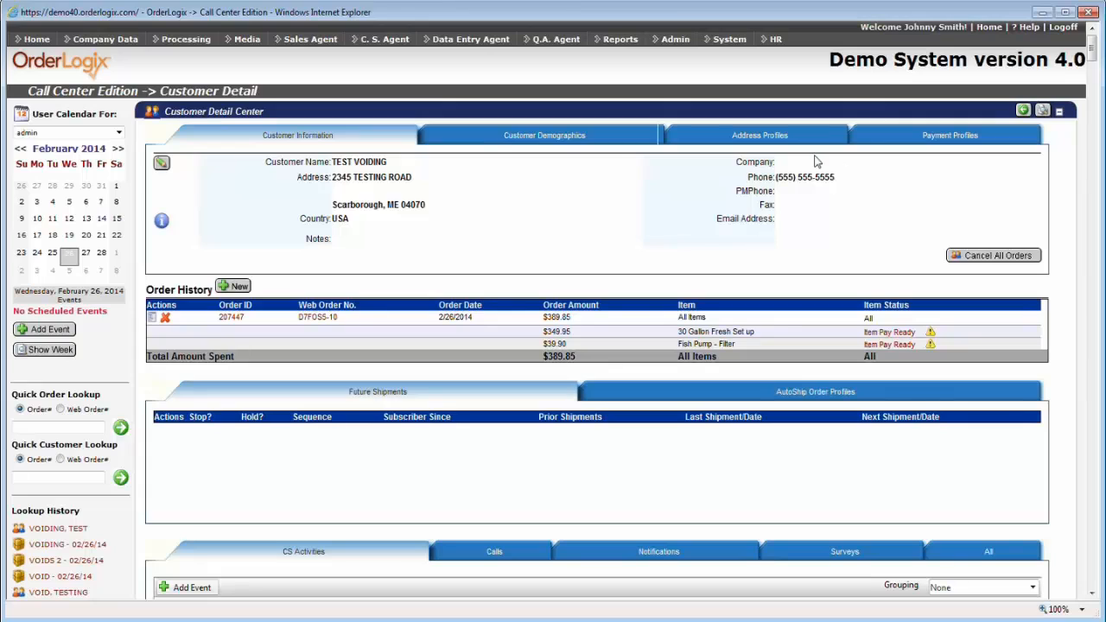
Change the Windham address profile's postal code to 04070 and submit the address change.
left_click(793, 138)
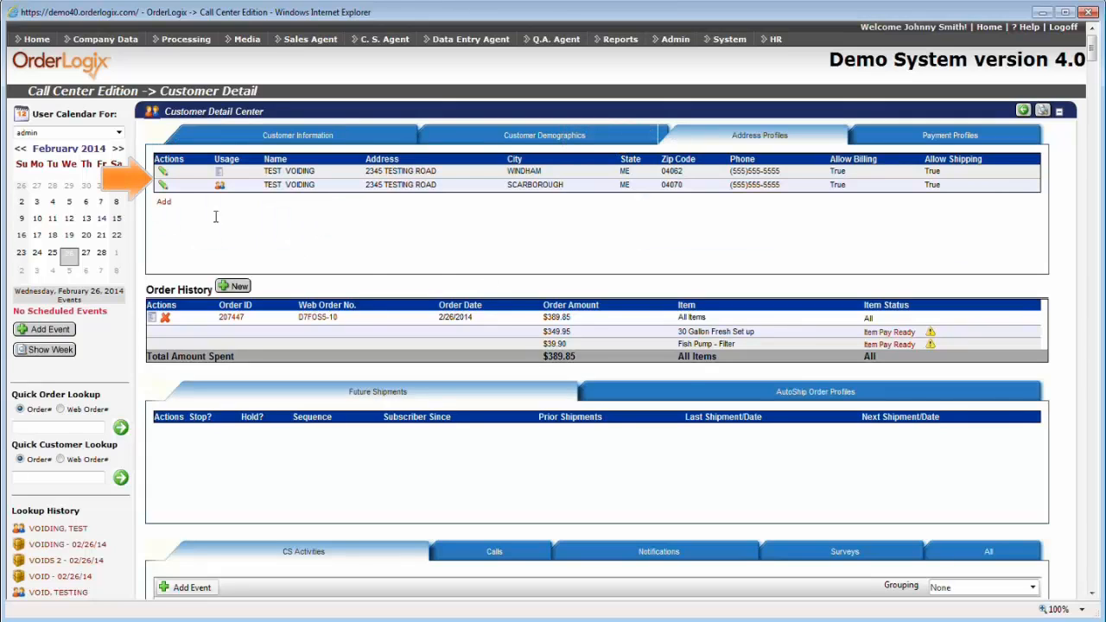
left_click(163, 175)
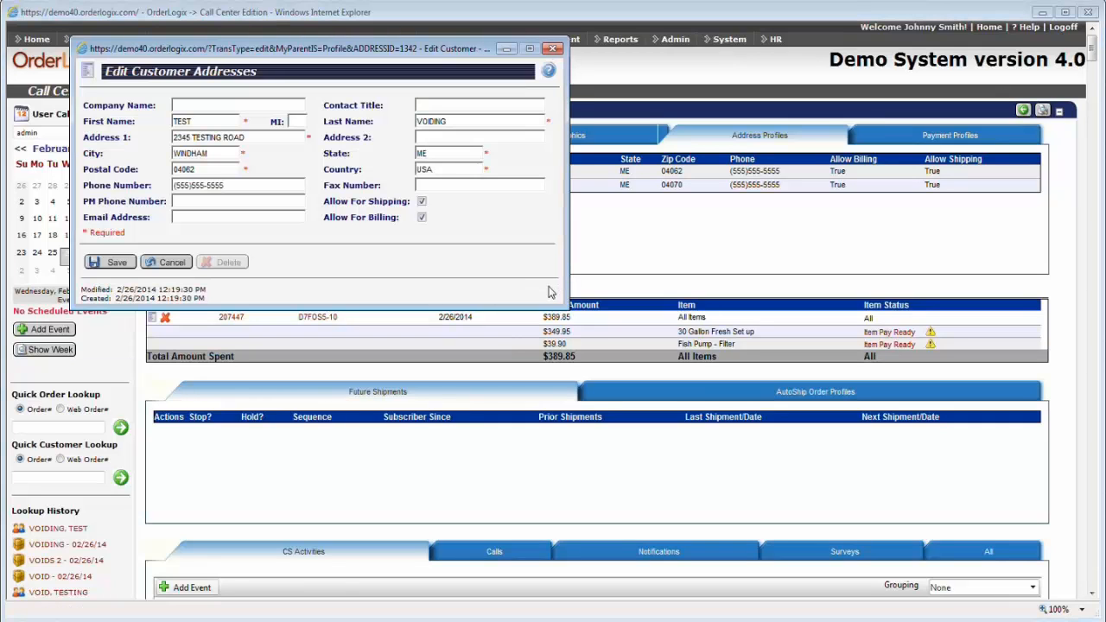
left_click(217, 169)
key("BackSpace")
key("BackSpace")
type("70")
left_click(111, 266)
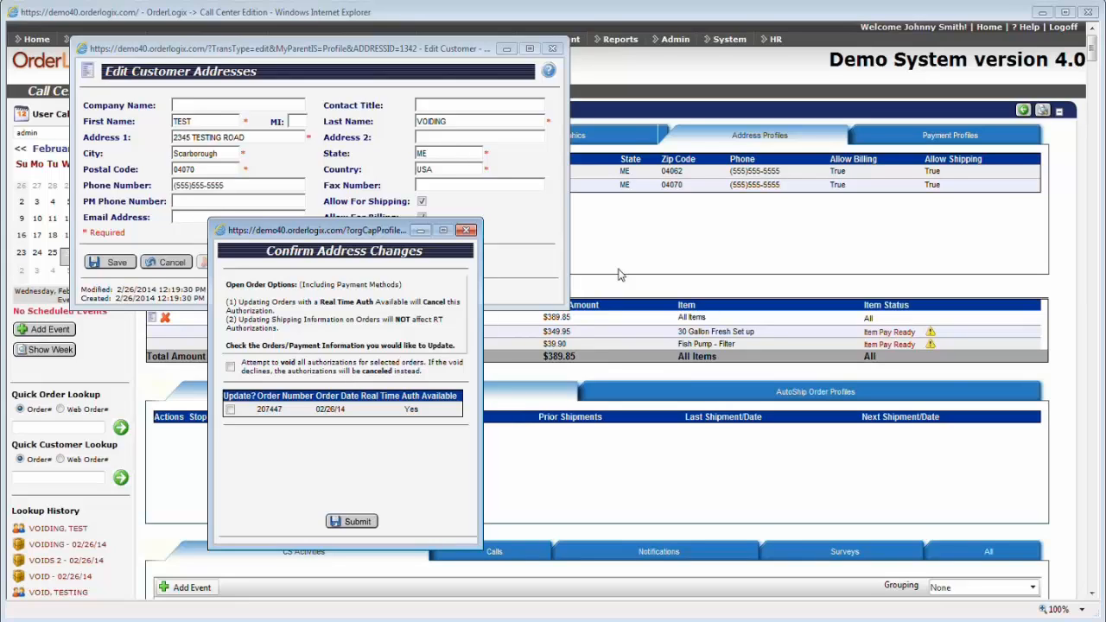
left_click(357, 521)
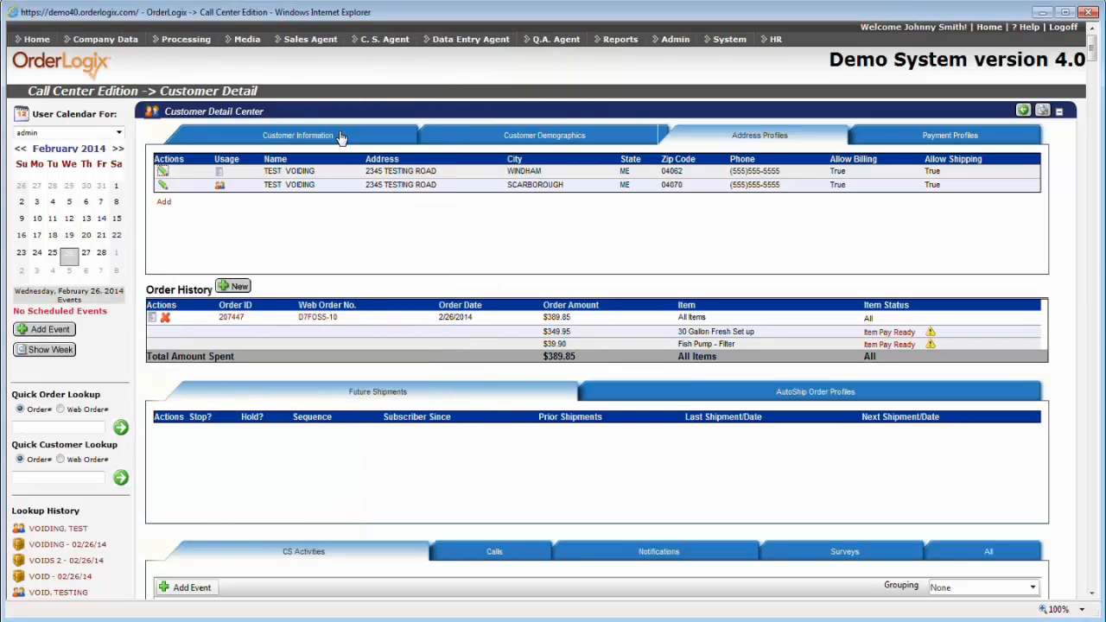
Return to Customer Information and try Cancel All Orders without cancelling anything.
left_click(341, 138)
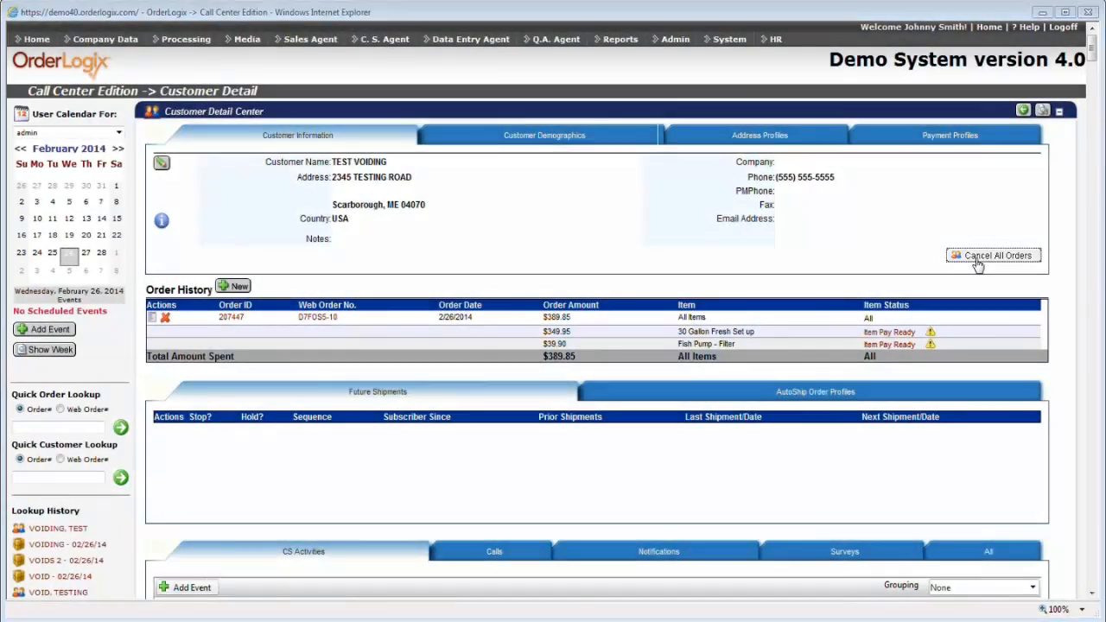
left_click(994, 256)
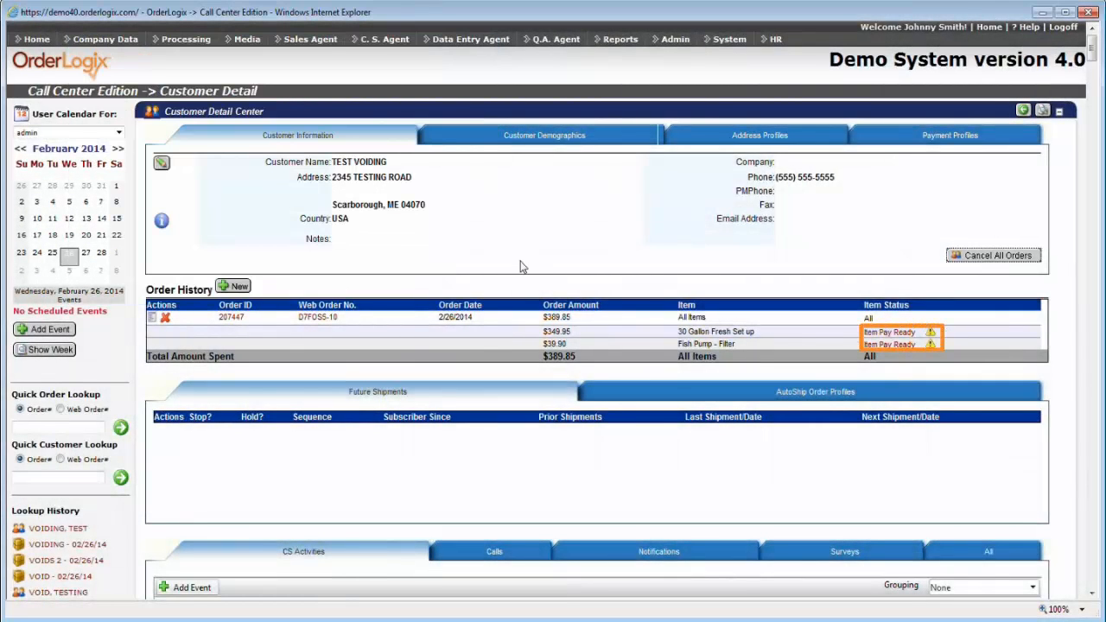
Void the 30 Gallon Fresh Set up item's pre-authorization 2102 and acknowledge the approval.
left_click(892, 333)
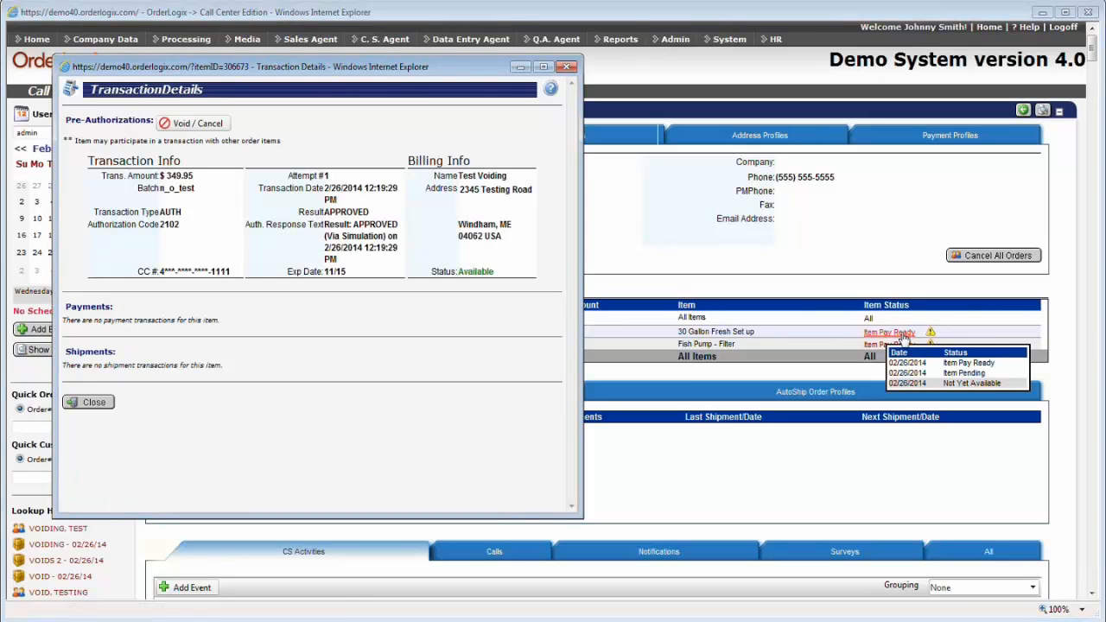
left_click(188, 123)
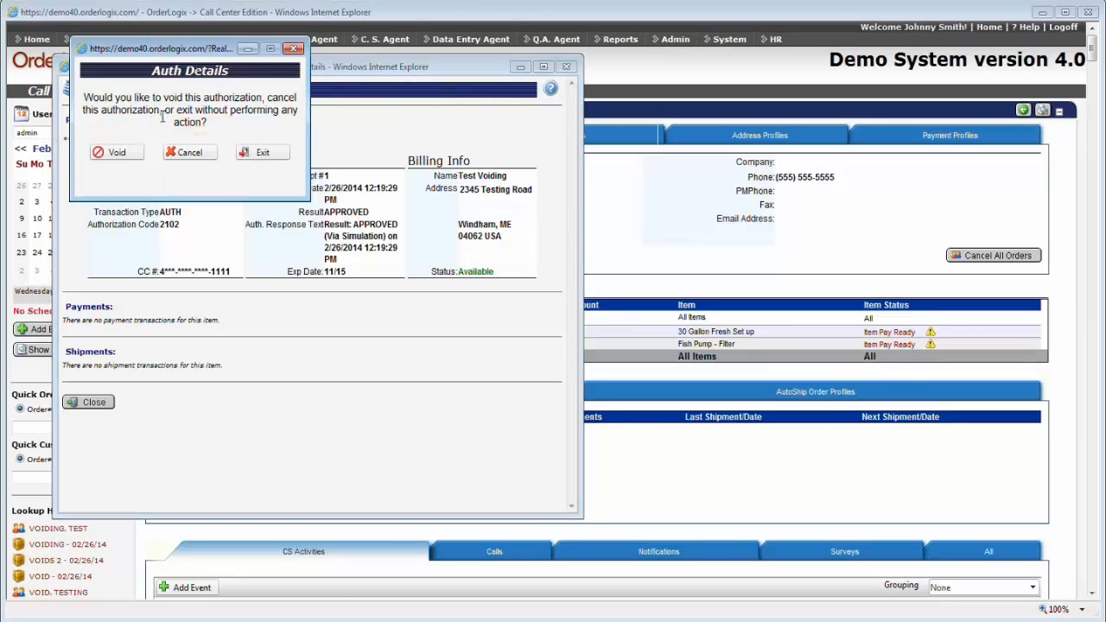
left_click(117, 154)
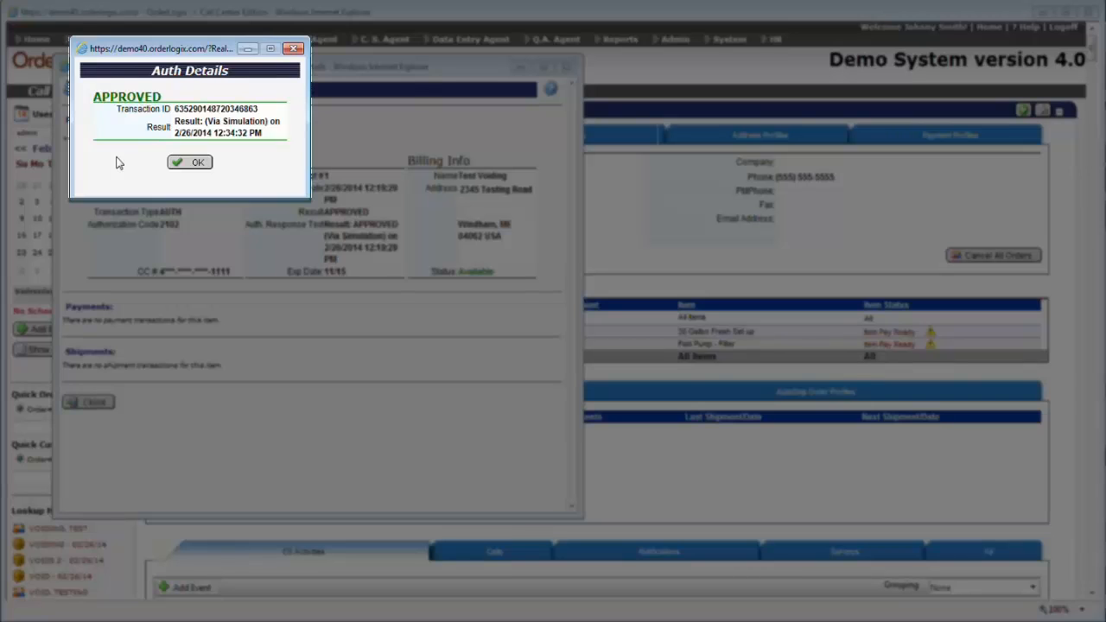
left_click(183, 162)
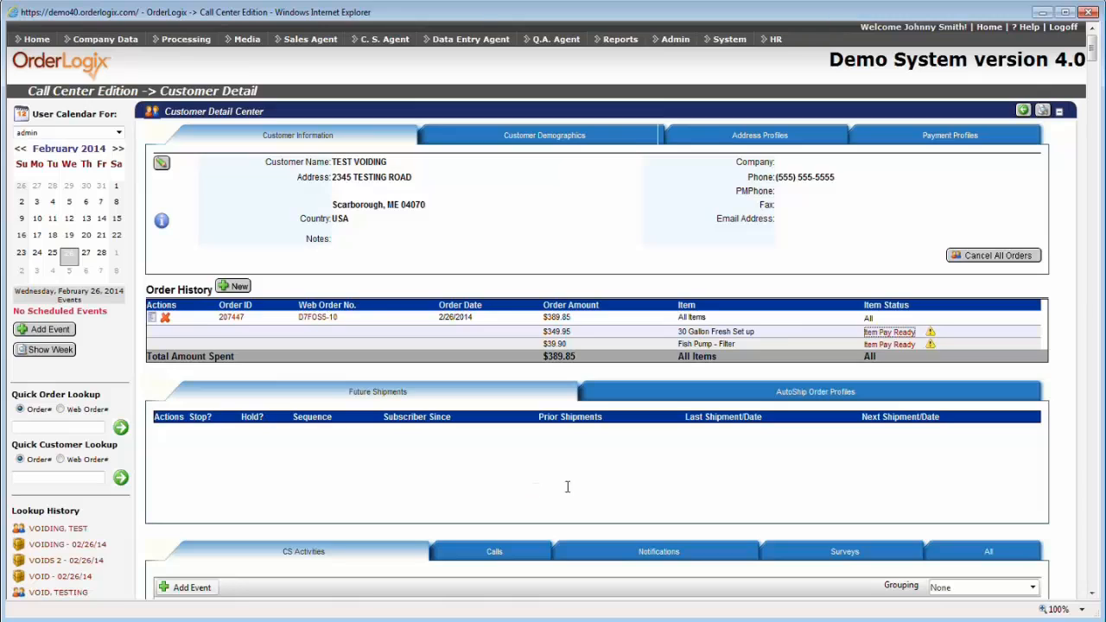
left_click(887, 337)
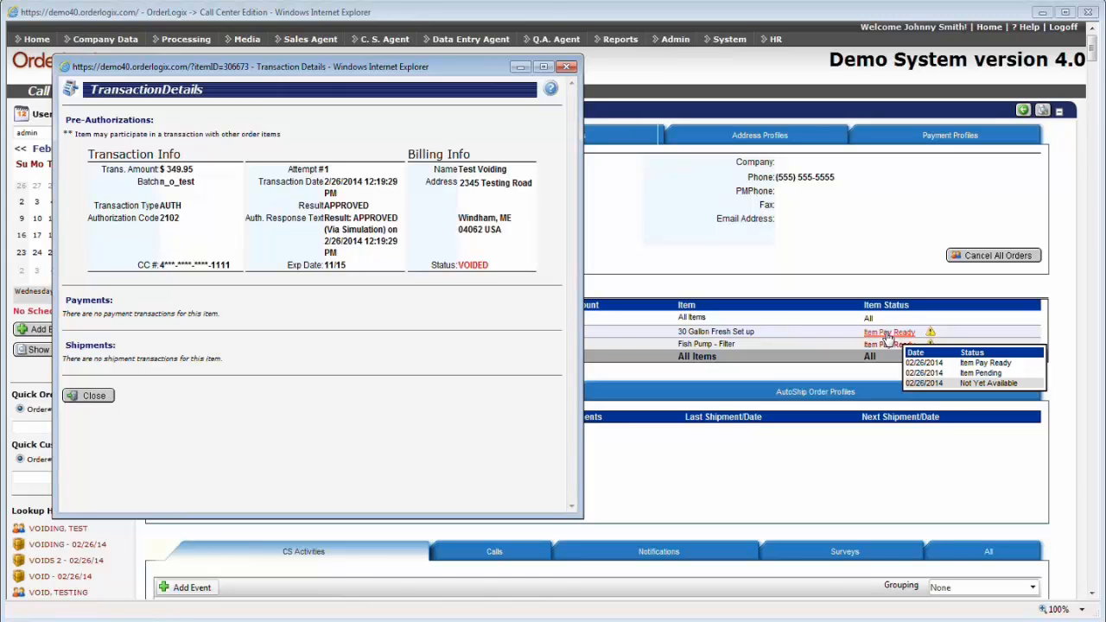
left_click(1090, 68)
scroll(1091, 67, "down", 2)
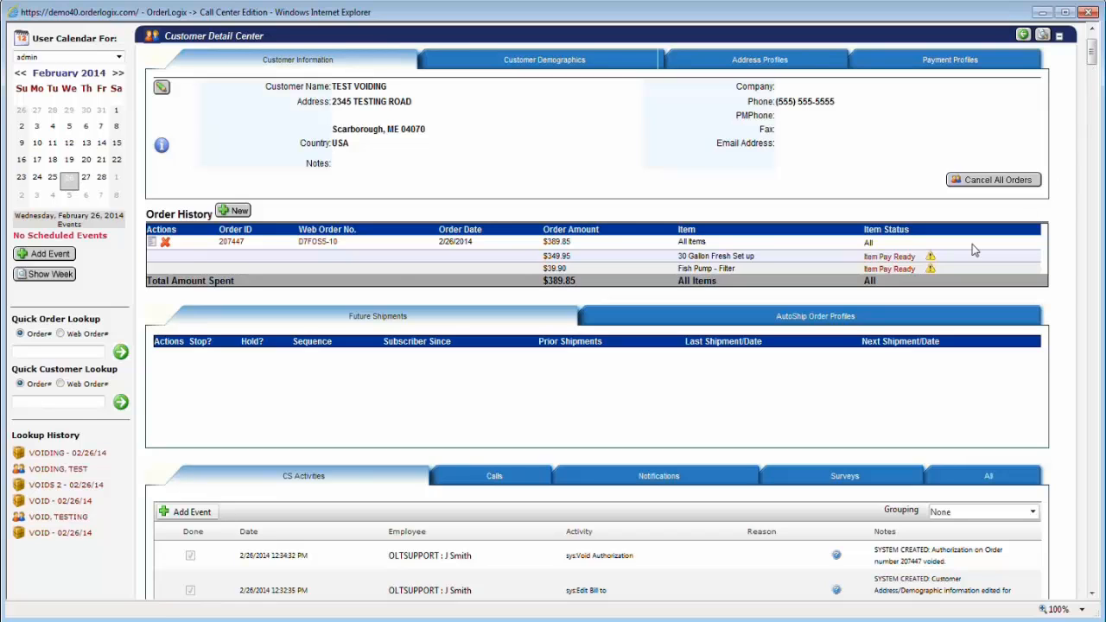
scroll(899, 255, "up", 2)
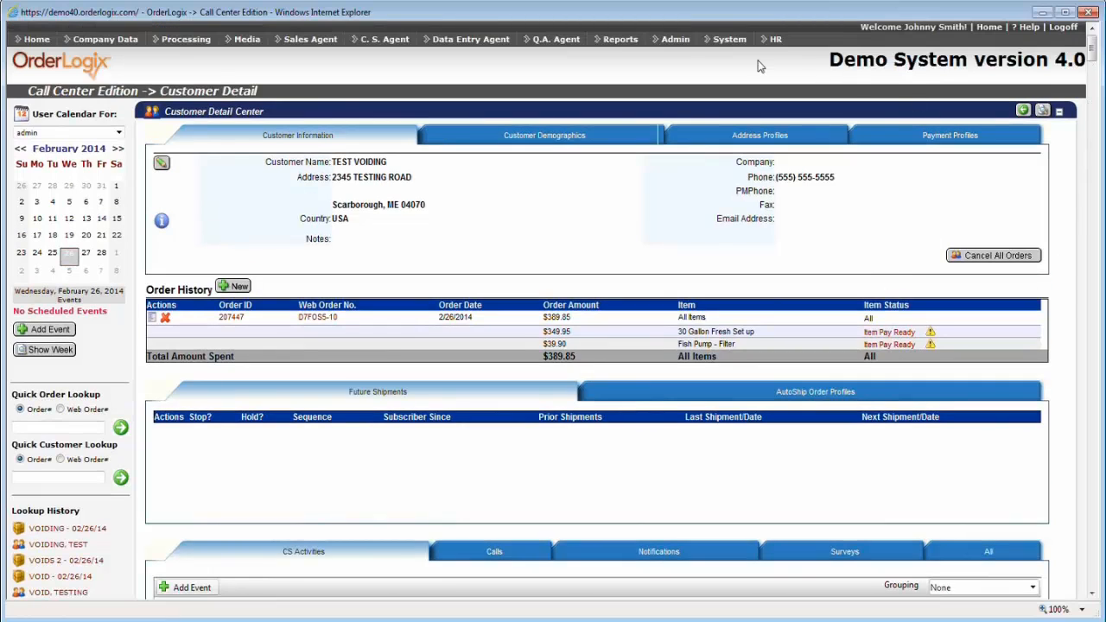
Open the Void Report from Processing Reports for the week 02/24/2014 to 03/02/2014.
left_click(615, 39)
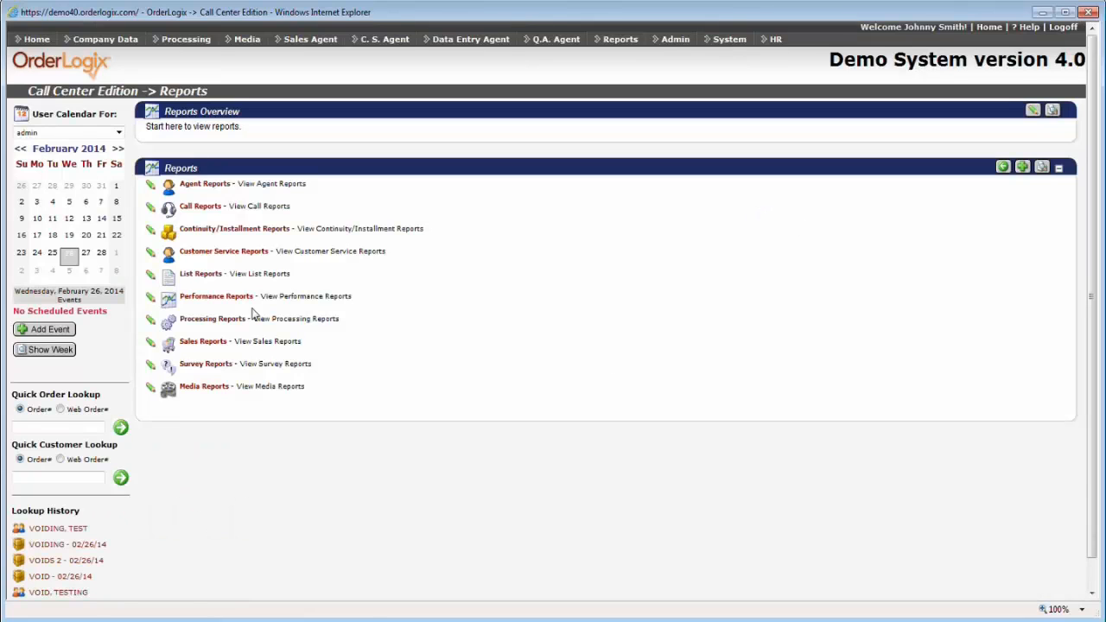
left_click(222, 320)
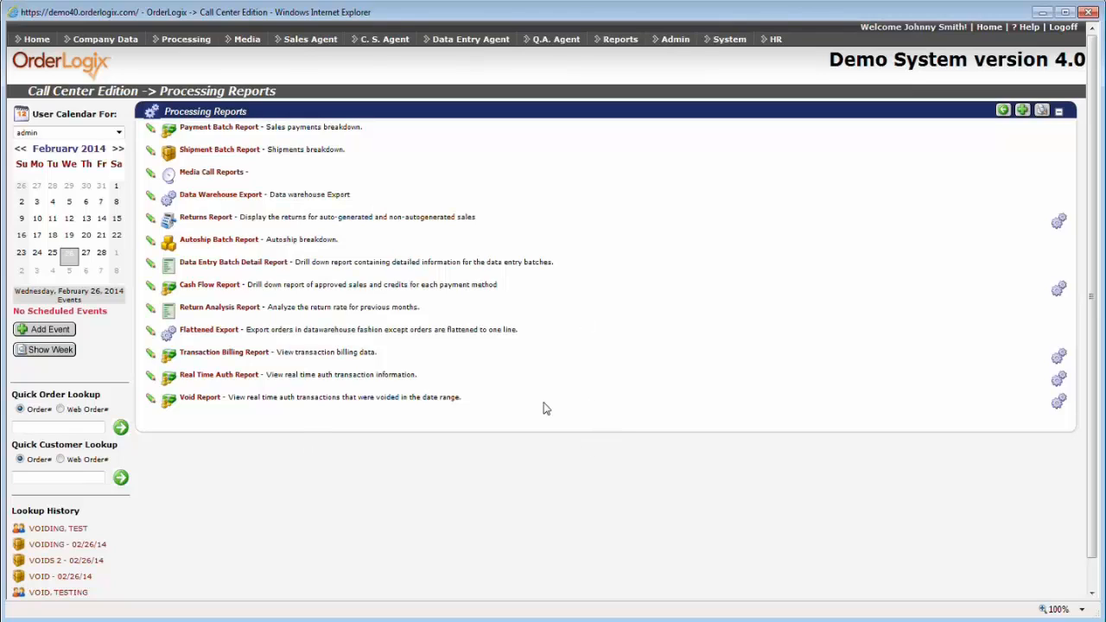
left_click(207, 399)
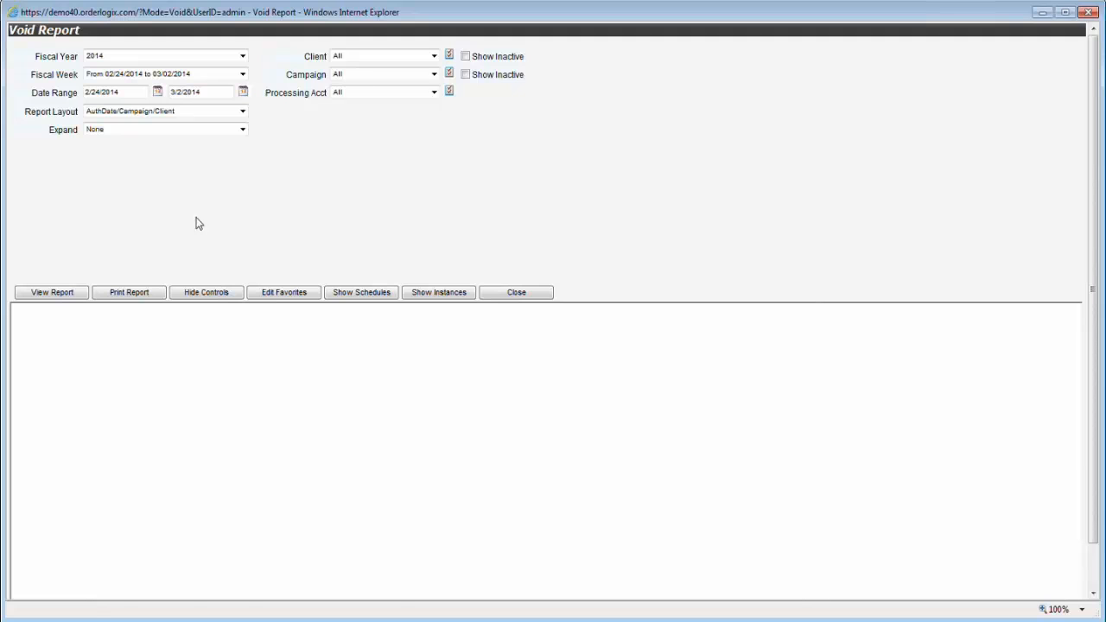
Generate the Void Report and expand 2/26/2014 > Fancy Fish Finds to show the $269.90 and $349.95 voids.
left_click(53, 293)
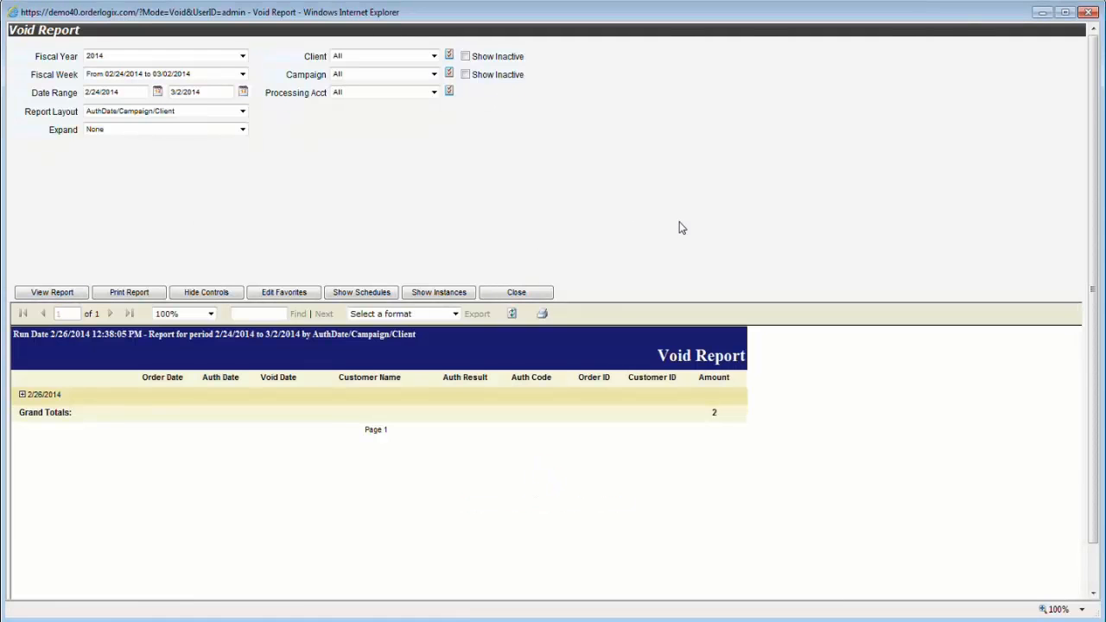
left_click(21, 394)
left_click(30, 413)
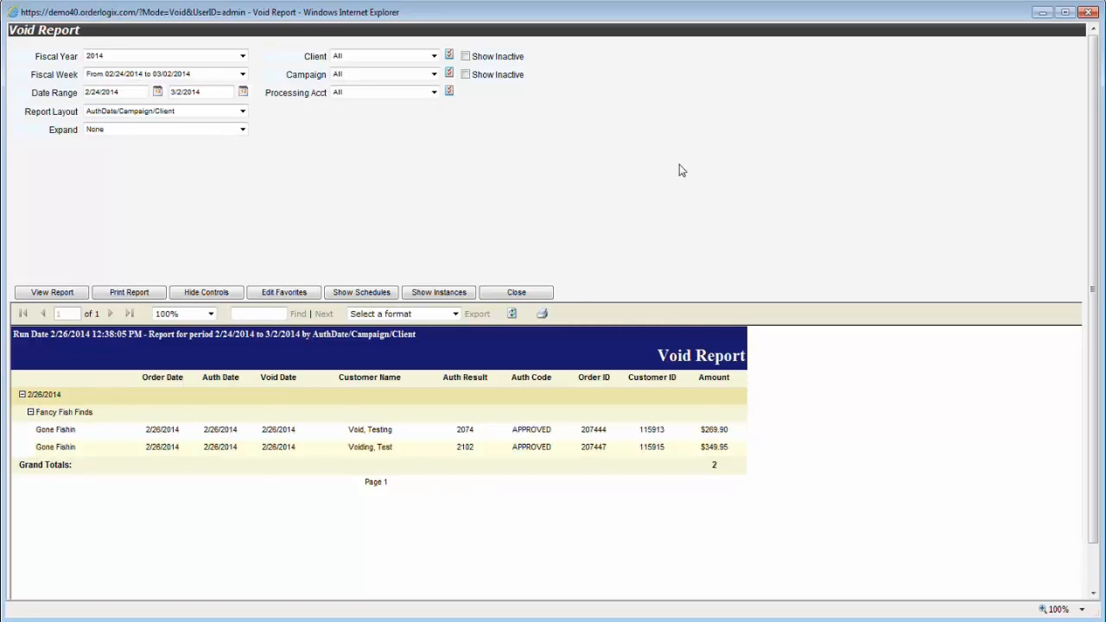